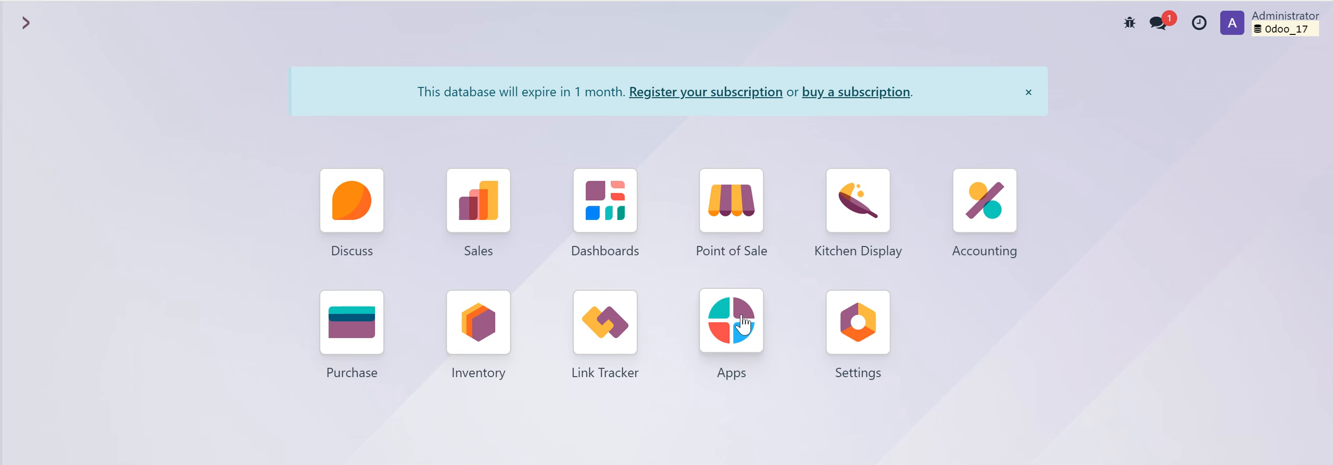
- Open the Apps catalogue and browse the available modules
click(744, 325)
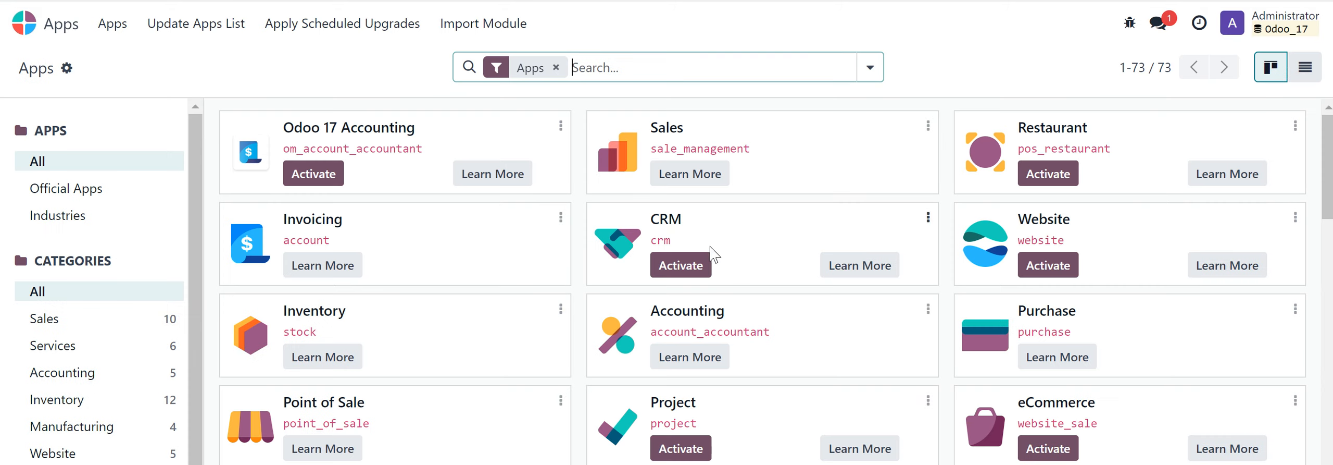
drag(1328, 137, 1331, 211)
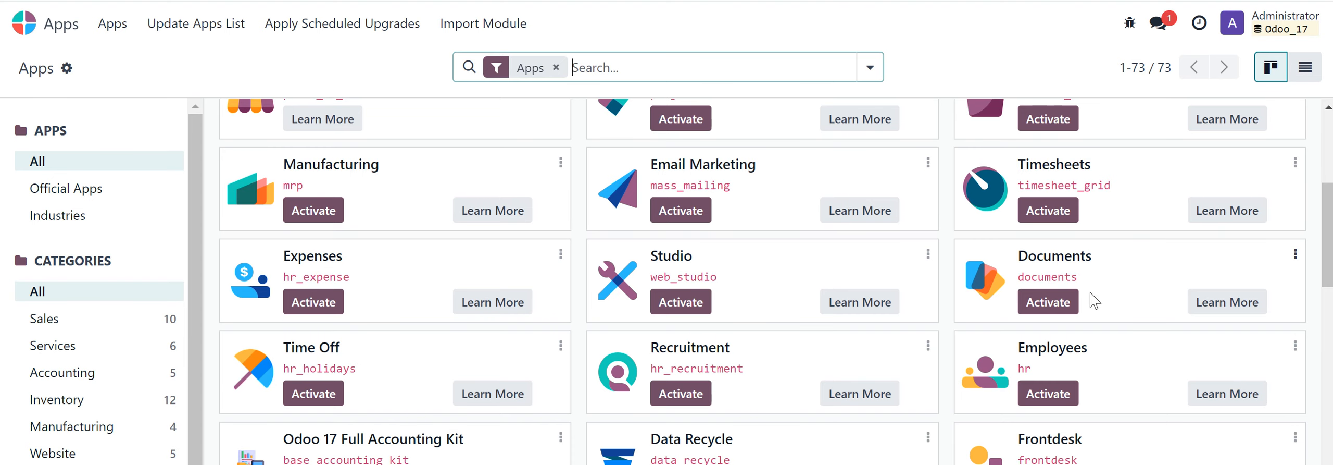
mouse_move(1330, 268)
mouse_down()
mouse_move(1330, 394)
mouse_move(1330, 205)
mouse_move(1330, 257)
mouse_up()
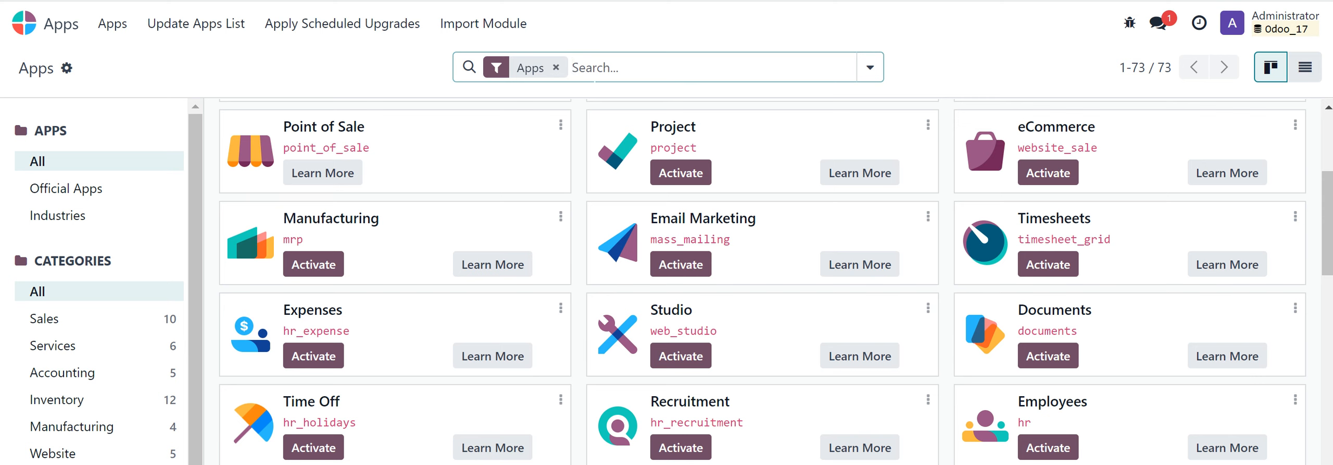
text(Man)
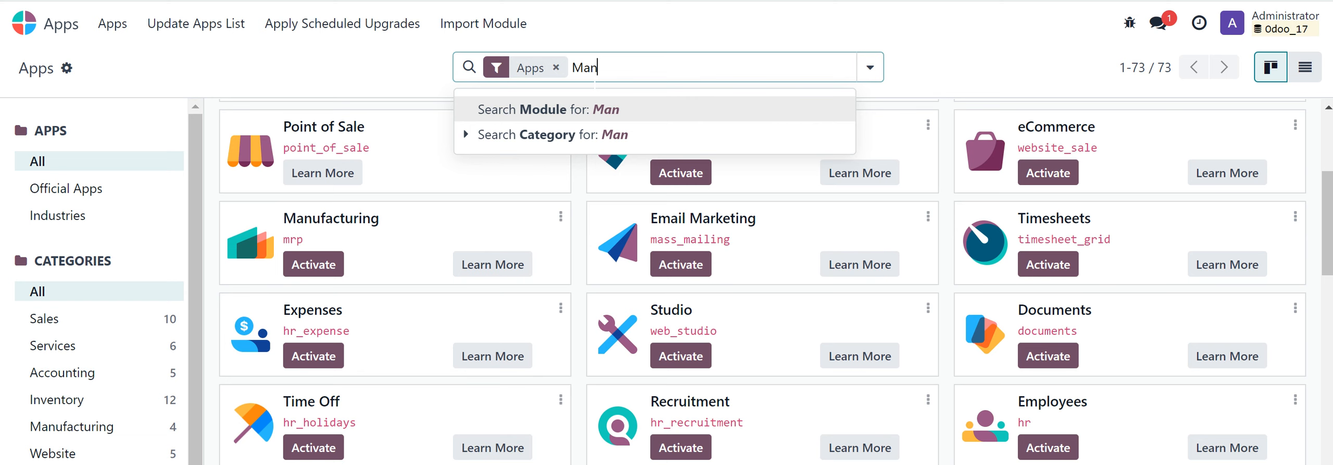
text(ufacuring)
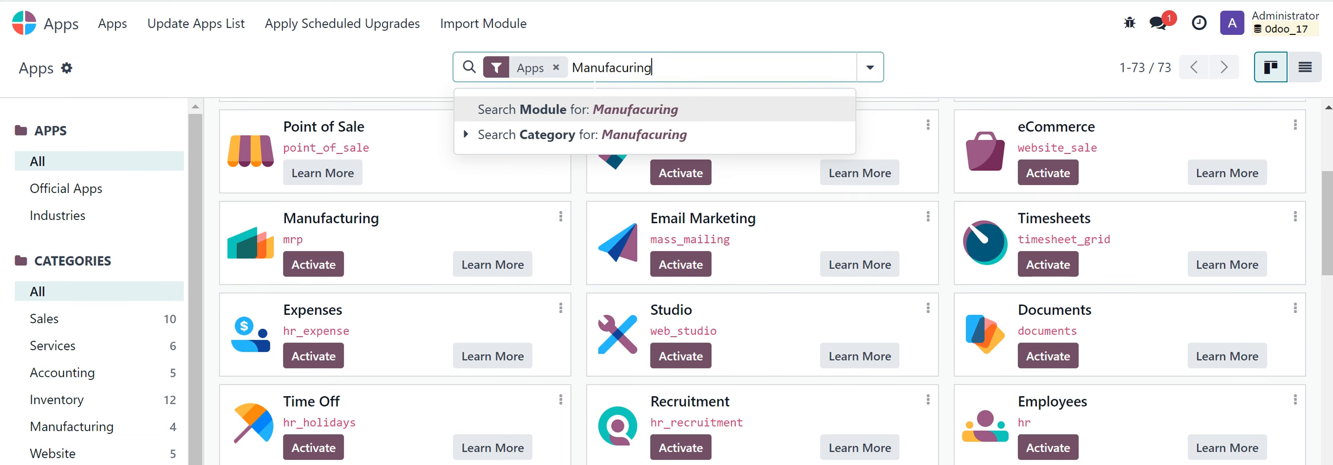
key(Return)
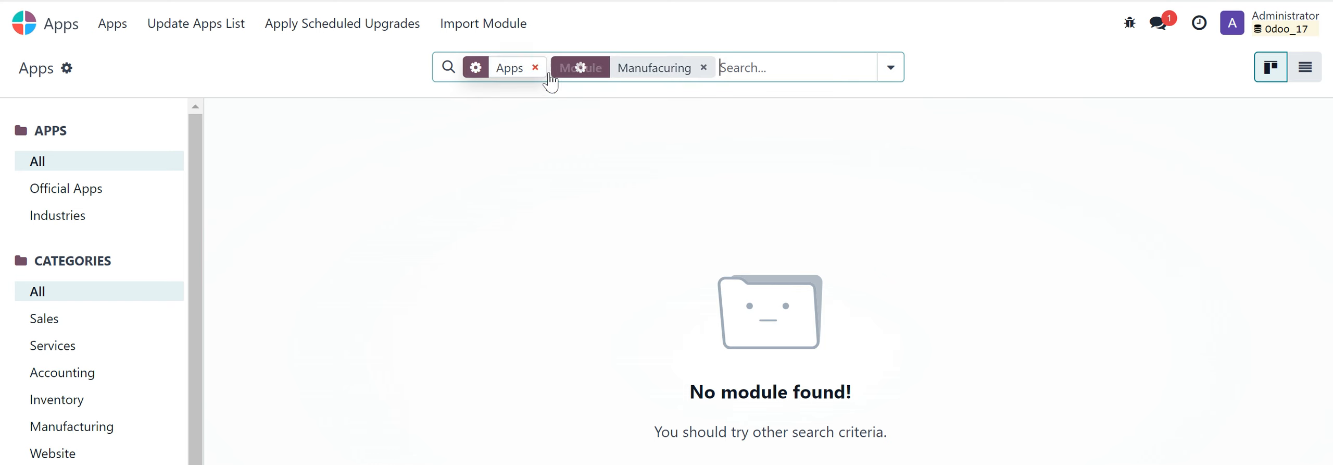
click(705, 68)
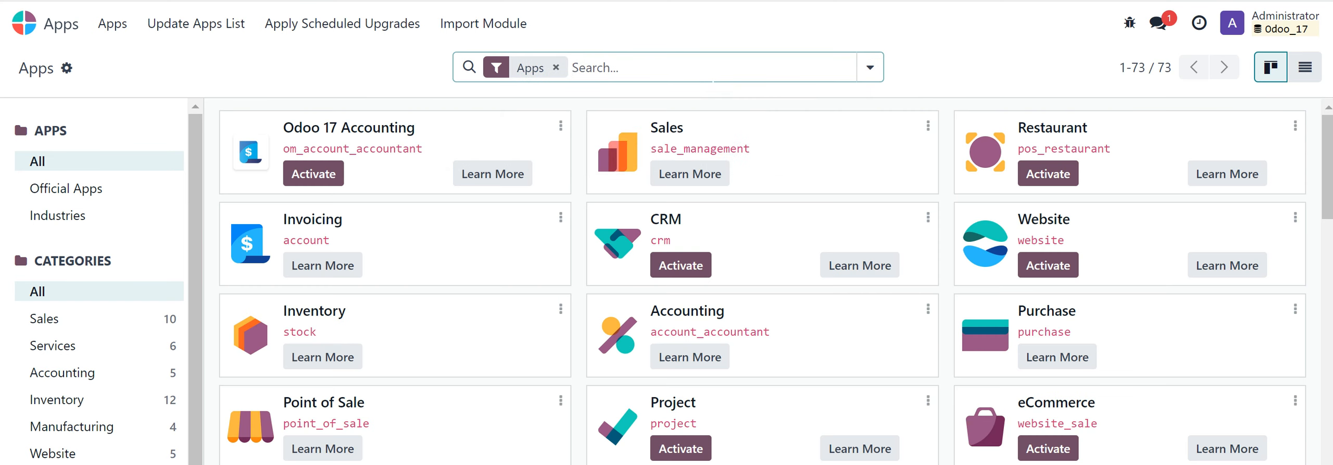
- Search the app catalogue for "Manu", activate the Manufacturing module and dismiss the client error message
text(Mani)
key(BackSpace)
text(u)
key(Return)
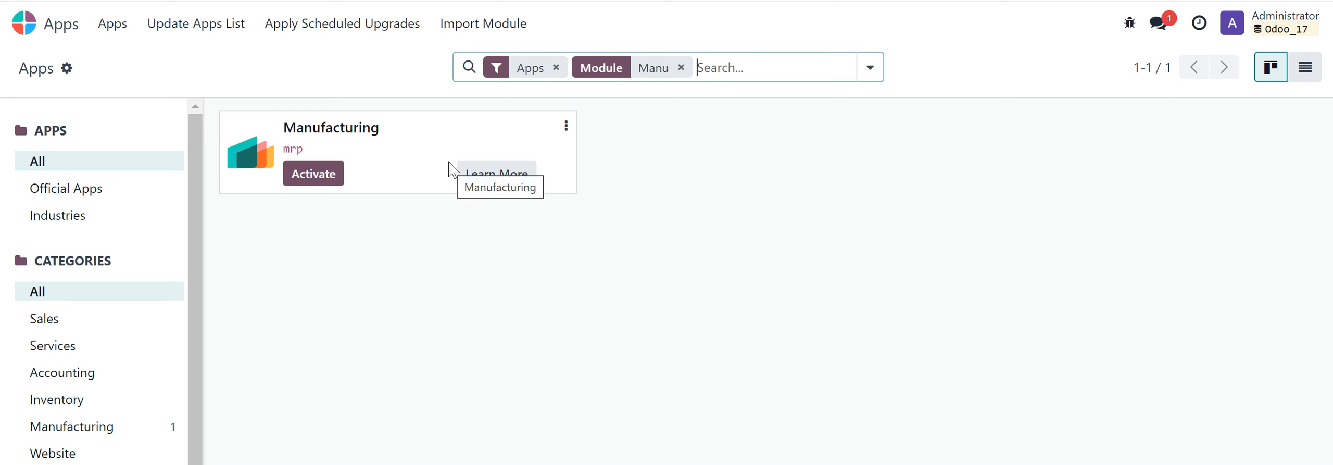
click(313, 175)
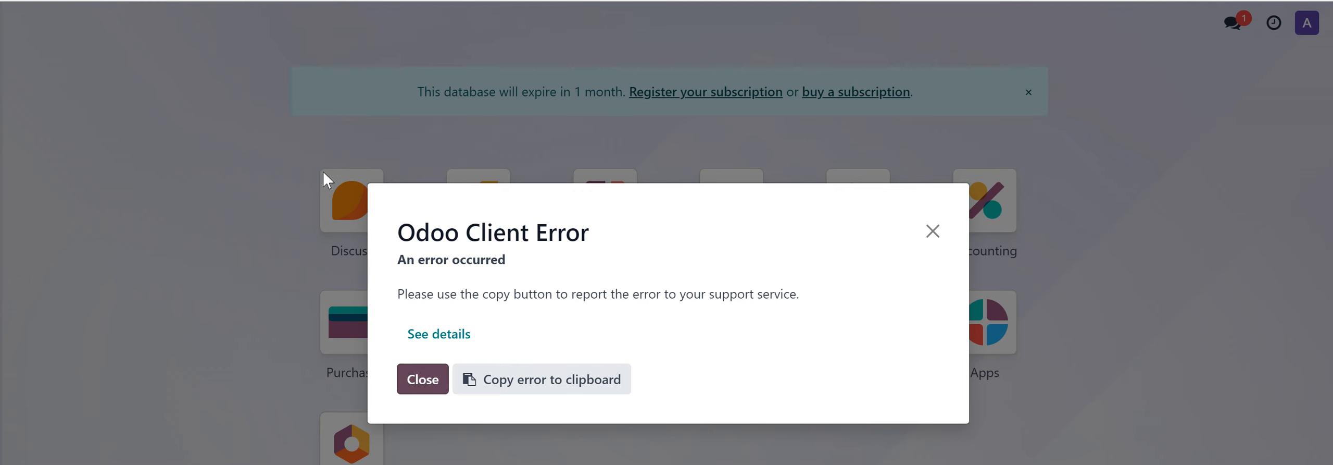
click(423, 379)
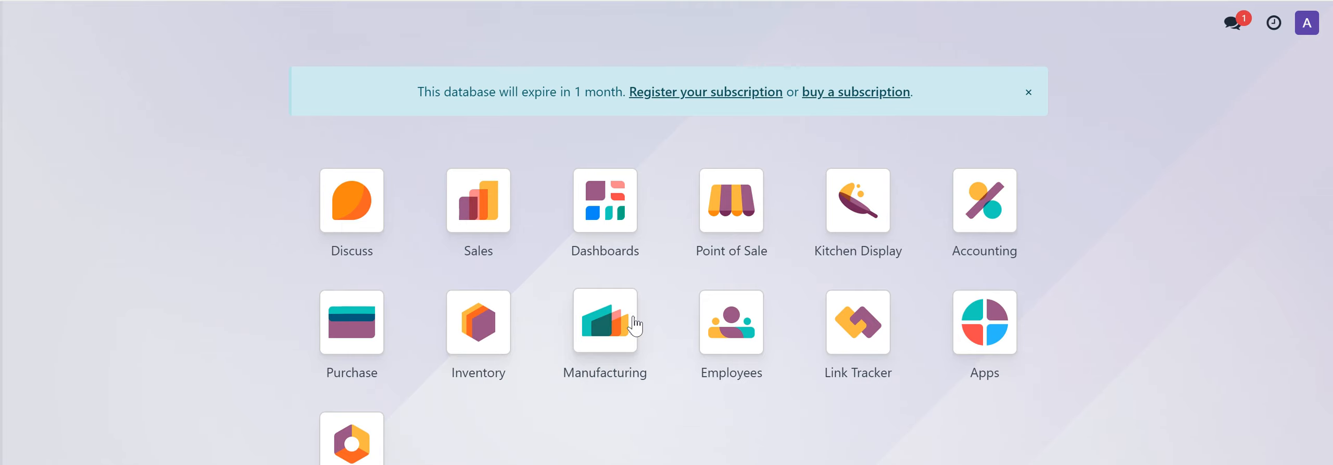
- Find the fiscal localization in Settings by searching for "fiscal" and reload its Generic Chart Template package
click(373, 434)
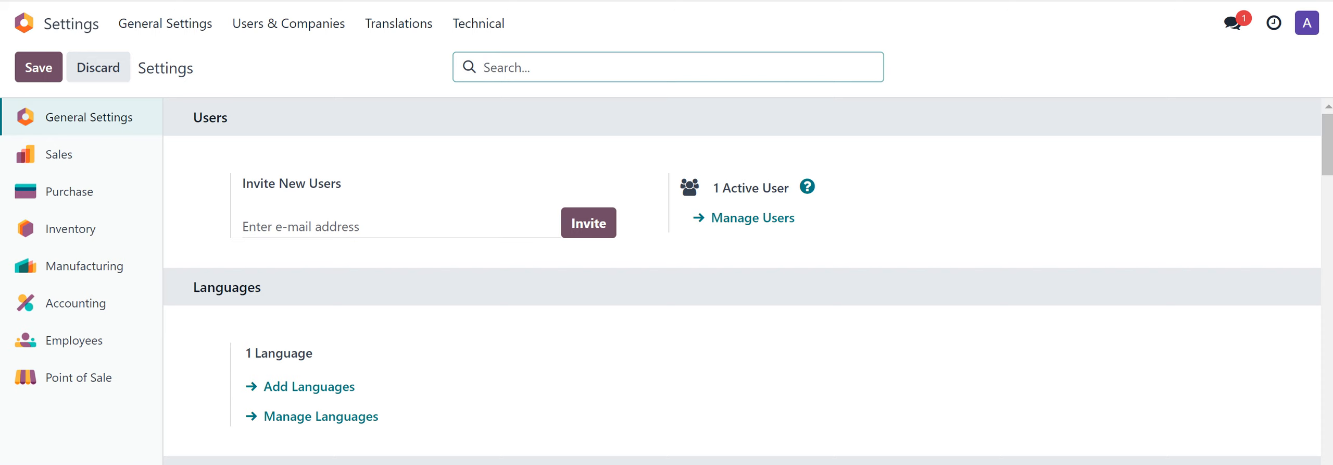
text(fis)
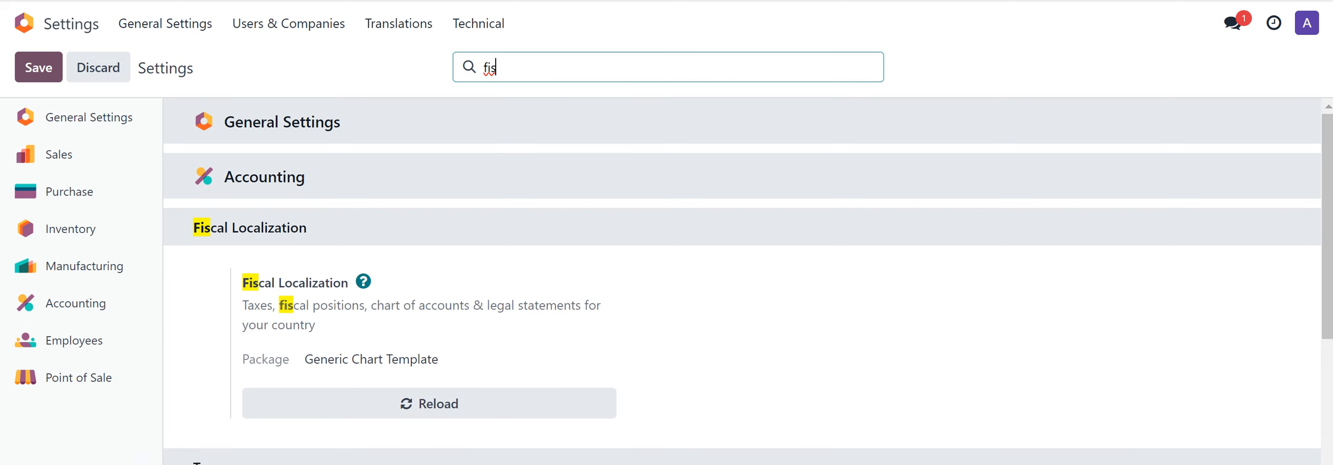
text(cal)
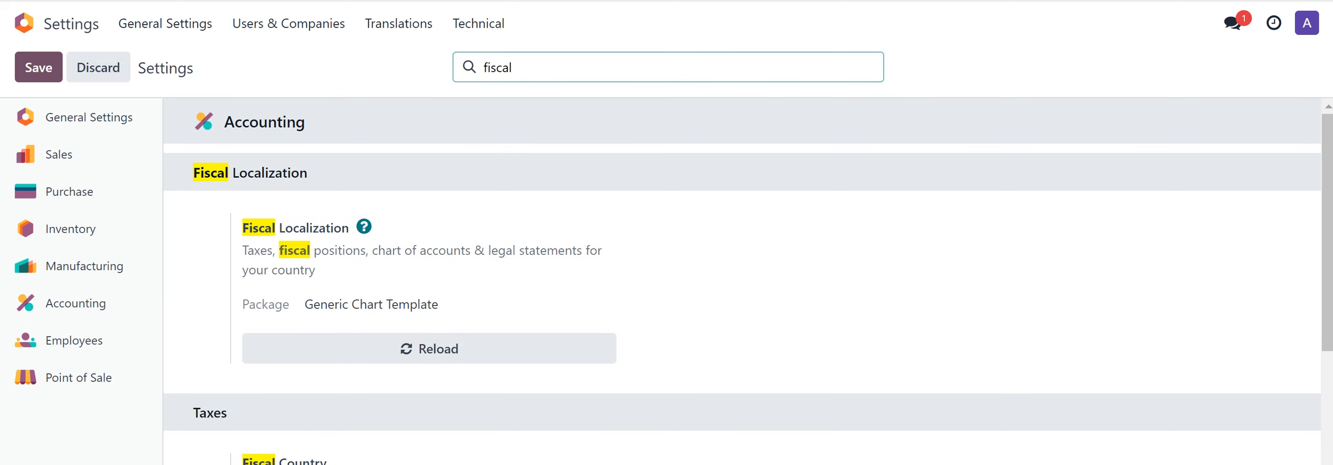
click(443, 308)
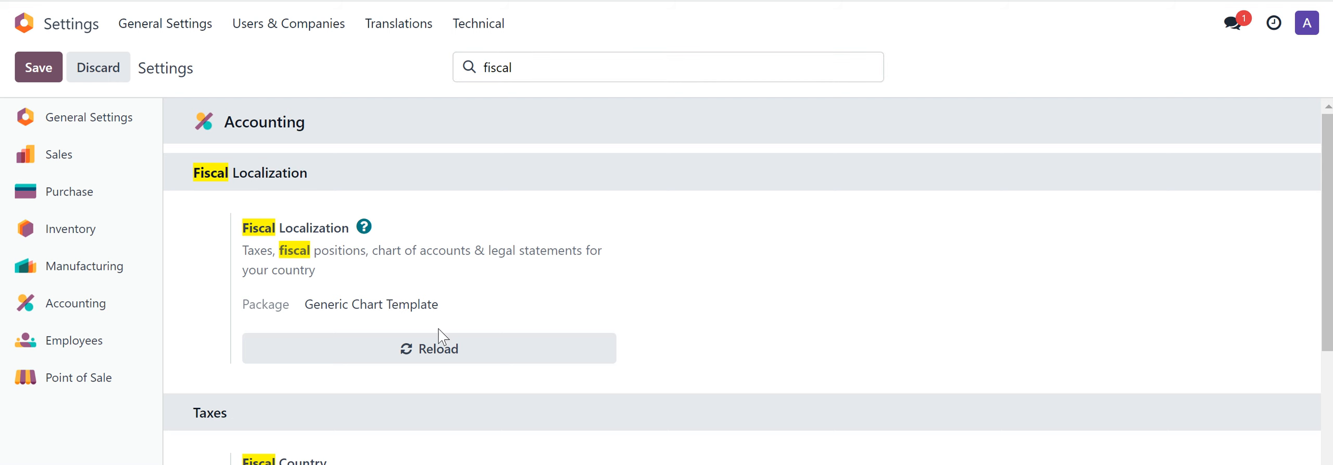
click(432, 346)
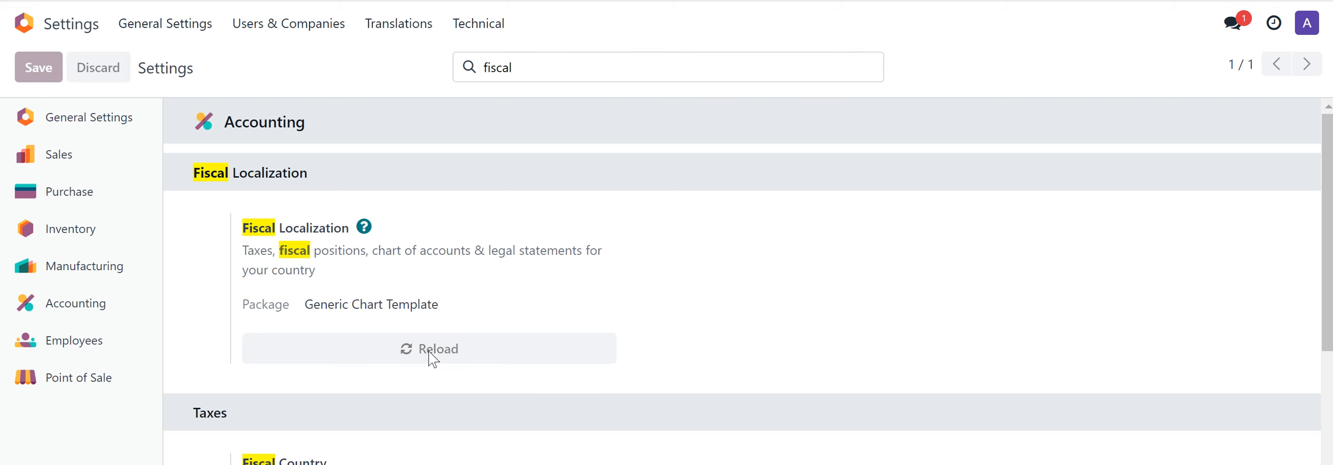
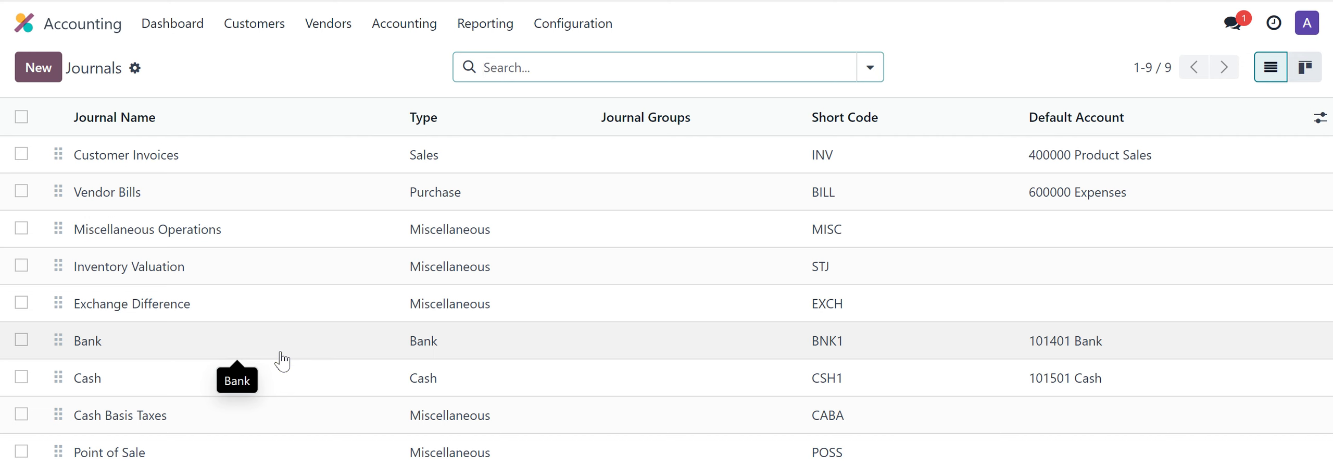
- Open the Accounting list of taxes and view a blank new tax form, discarding it without entering data
click(599, 27)
click(581, 352)
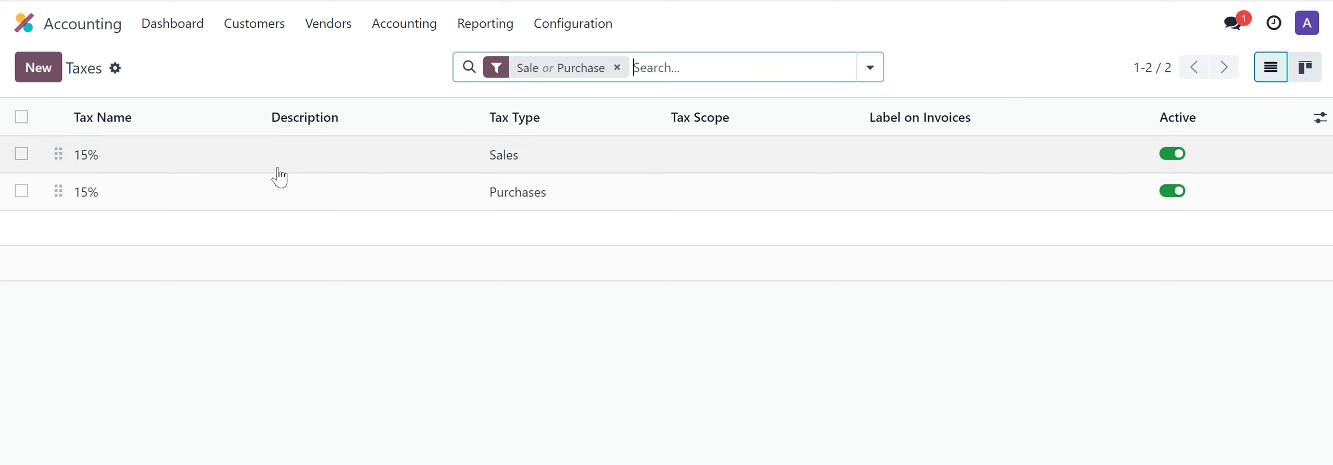
click(39, 70)
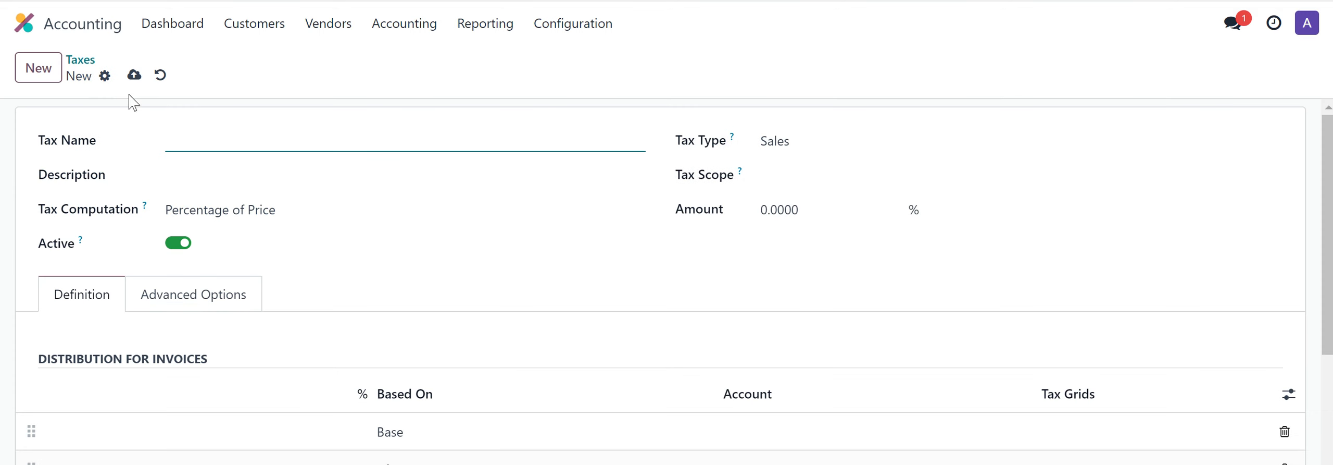
click(160, 76)
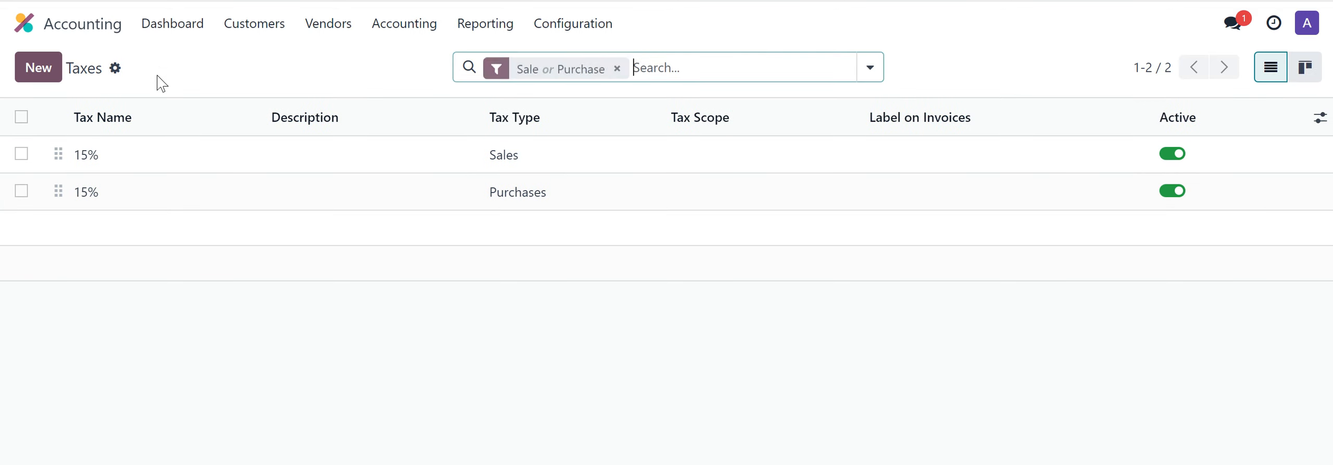
click(594, 31)
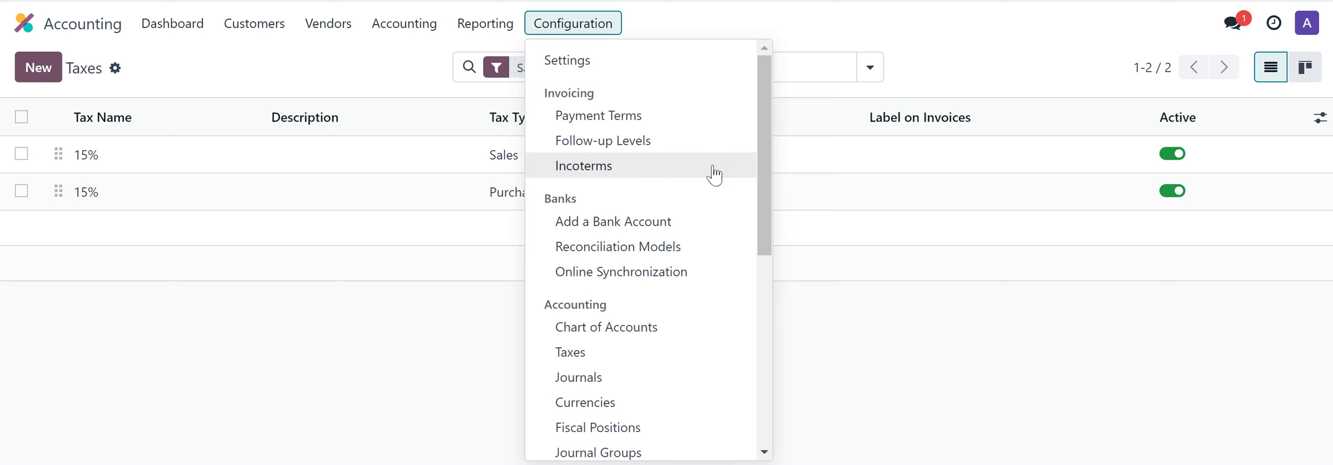
scroll(768, 148, down, 2)
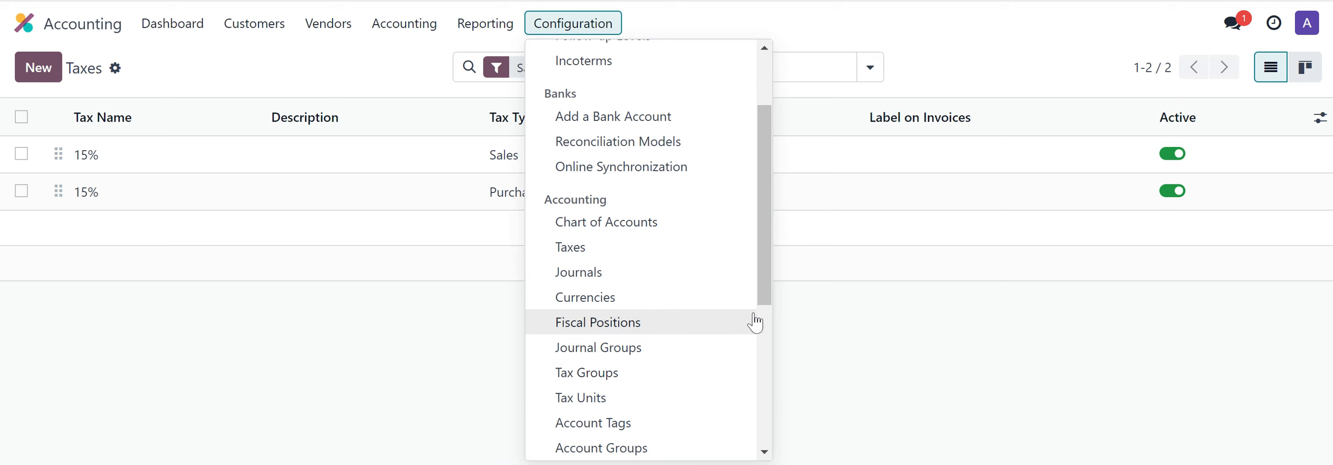
drag(762, 295, 768, 336)
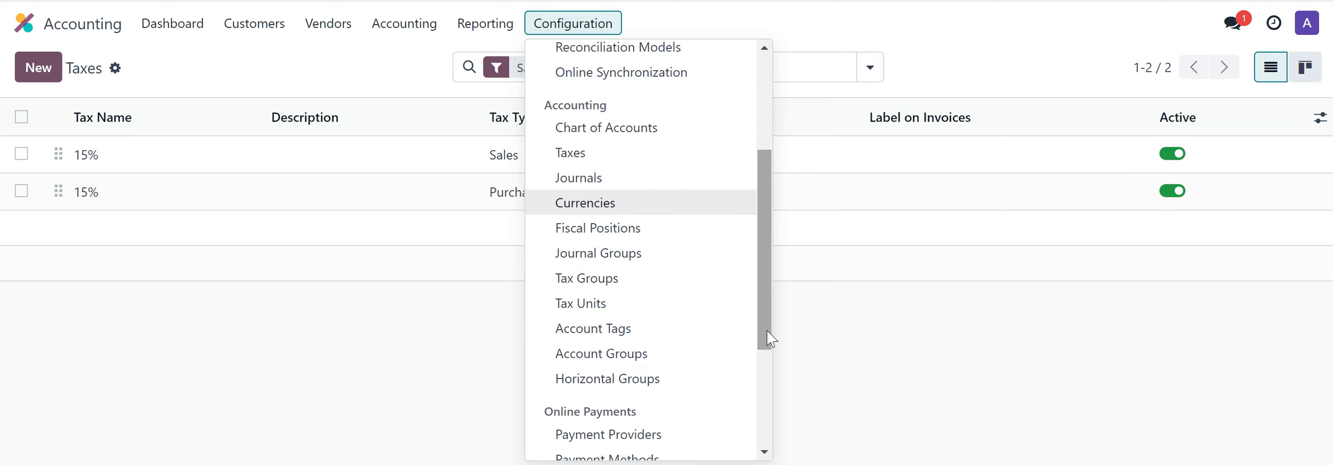
click(377, 407)
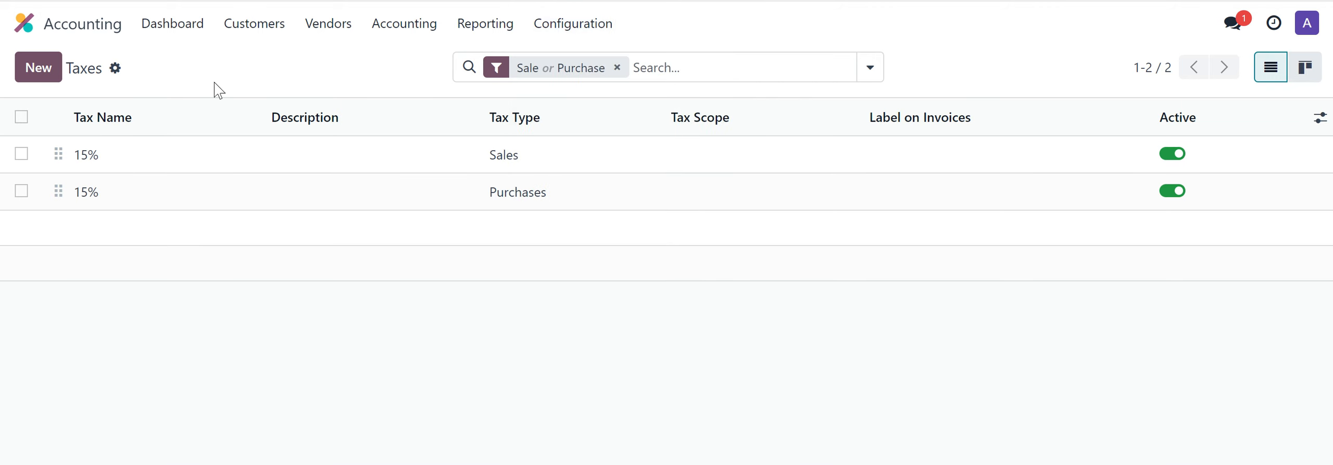
- Return to the app overview and open Settings by searching for "setti"
click(107, 37)
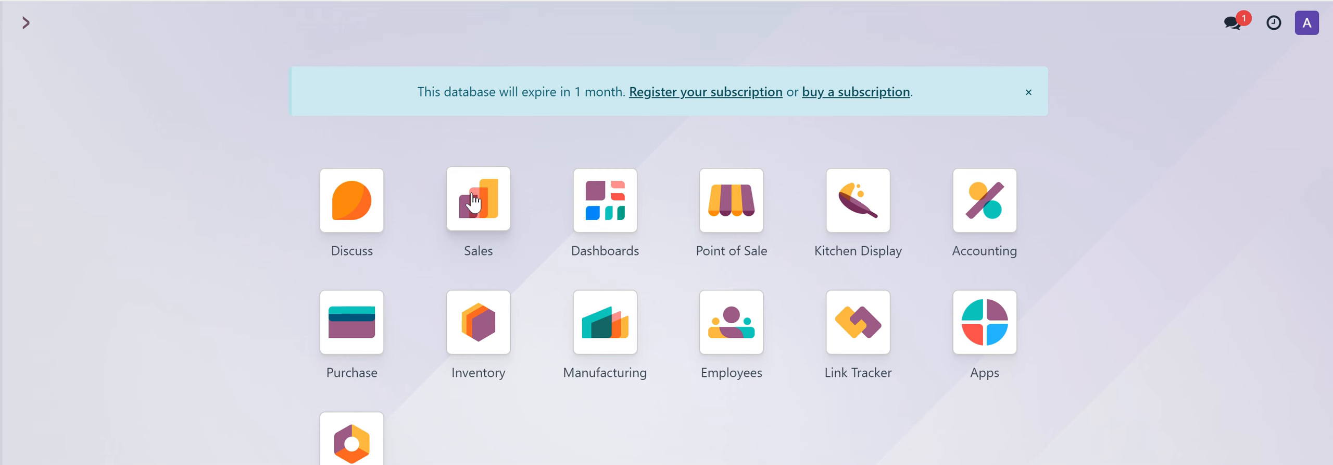
text(setti)
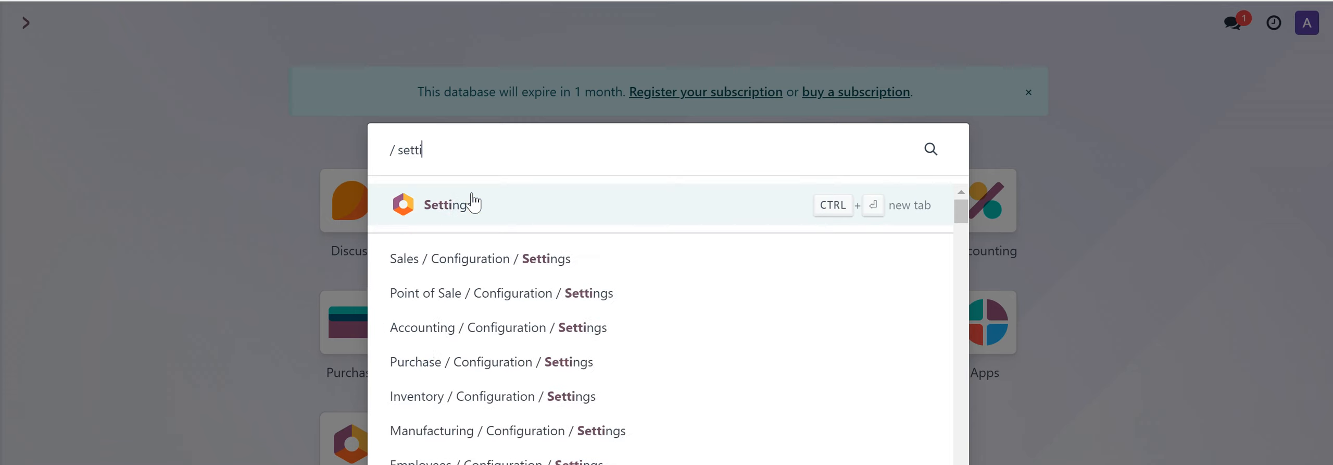
key(Return)
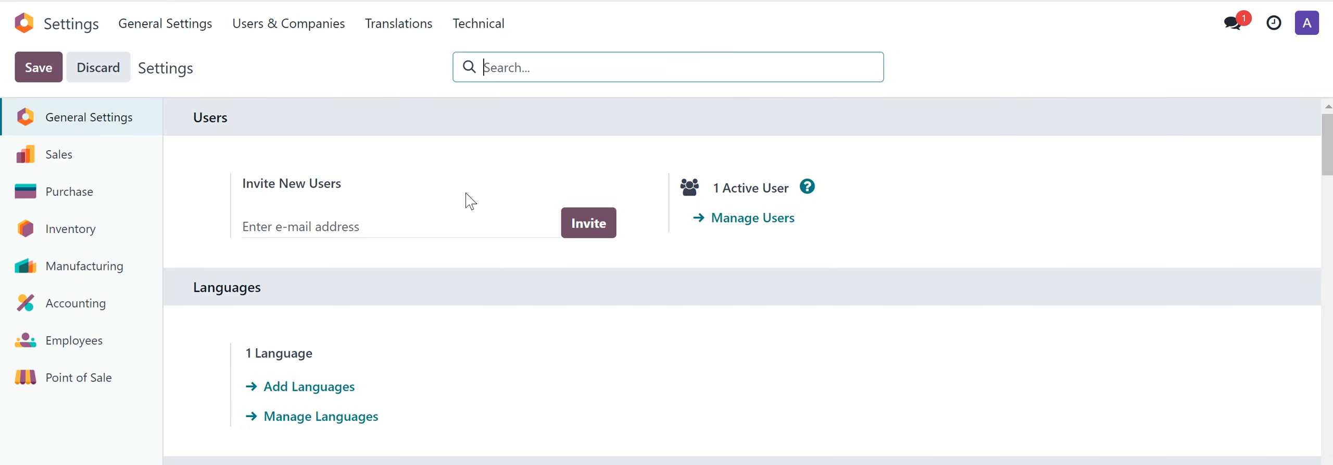
text(Au)
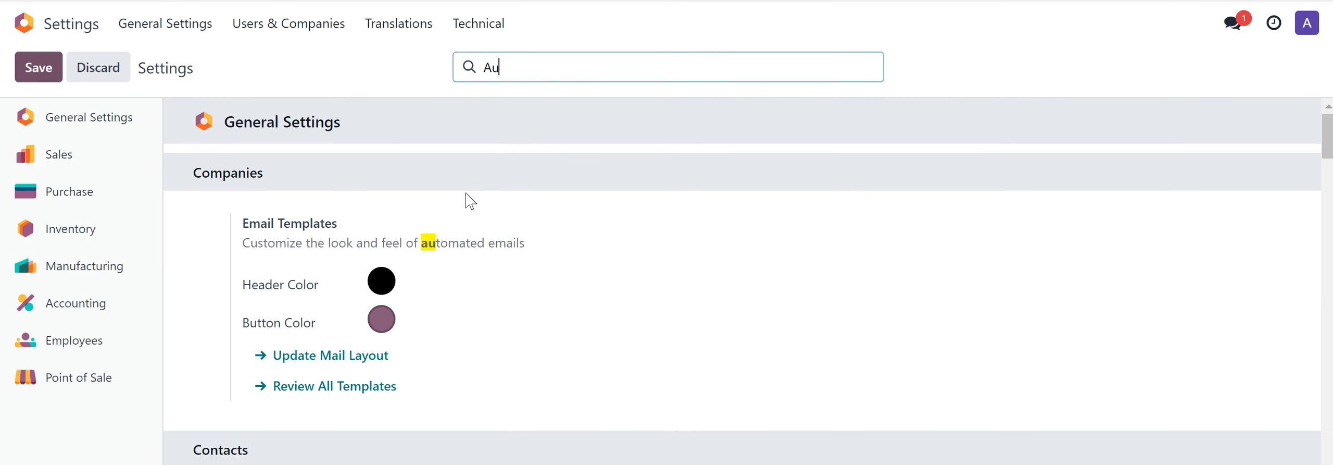
text(\)
key(BackSpace)
key(BackSpace)
key(BackSpace)
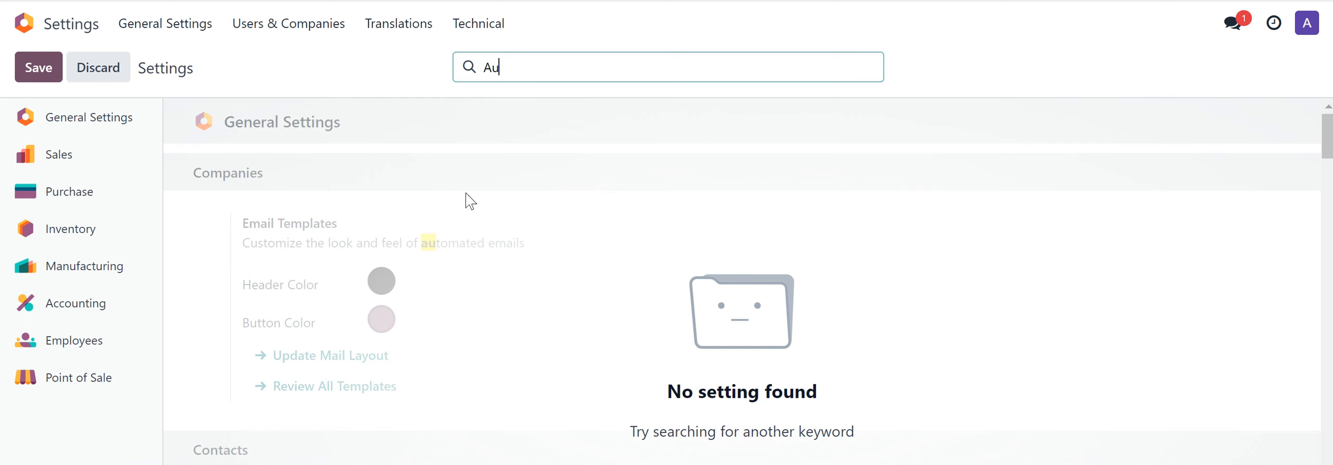
- Search the settings for "accounting" and review the default stock valuation accounts and journal under Automatic Accounting
text(a)
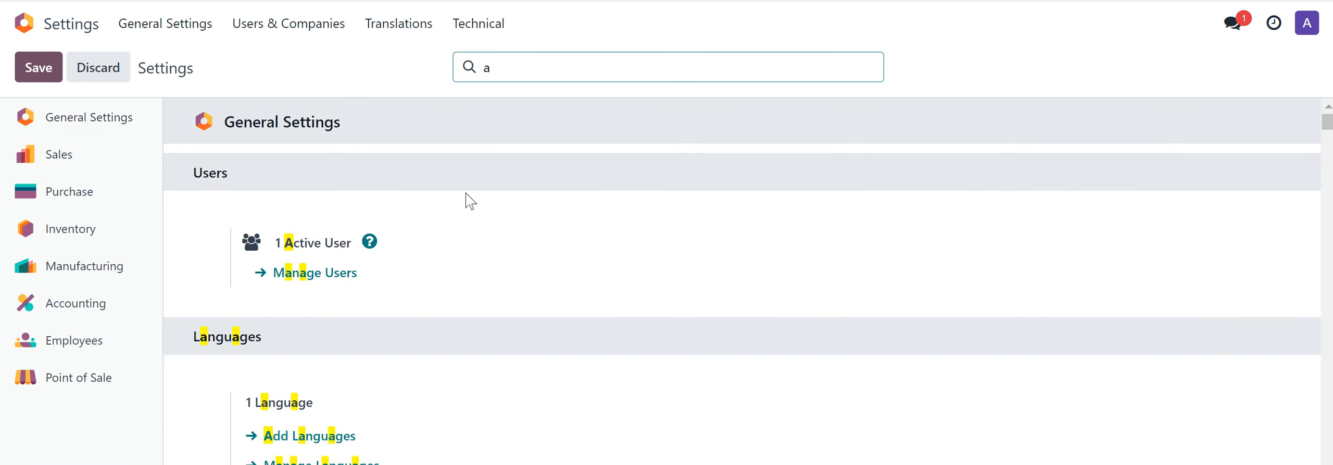
text(ccounting)
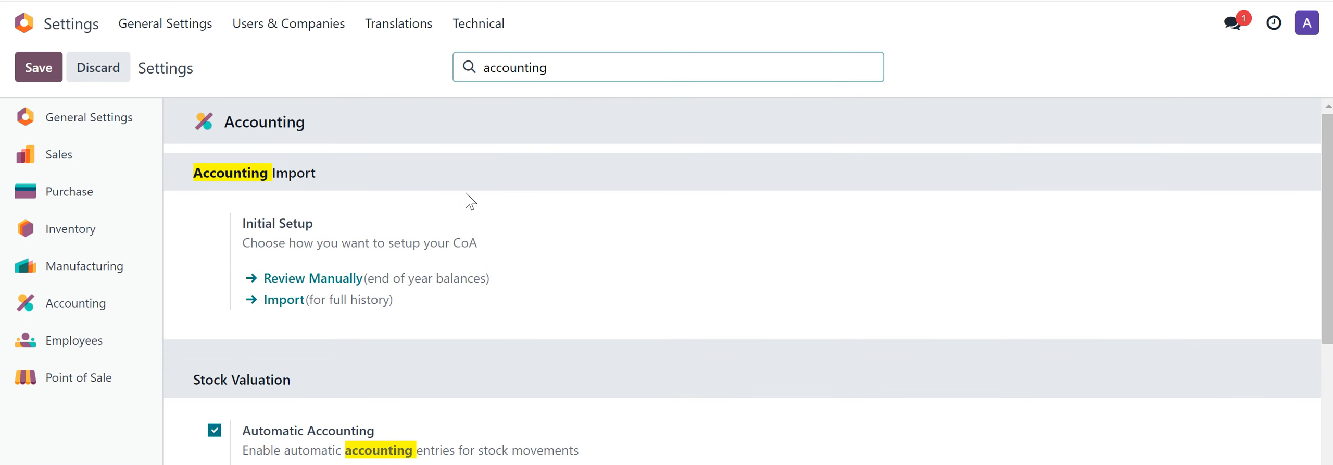
scroll(1329, 330, down, 2)
scroll(1329, 330, down, 2)
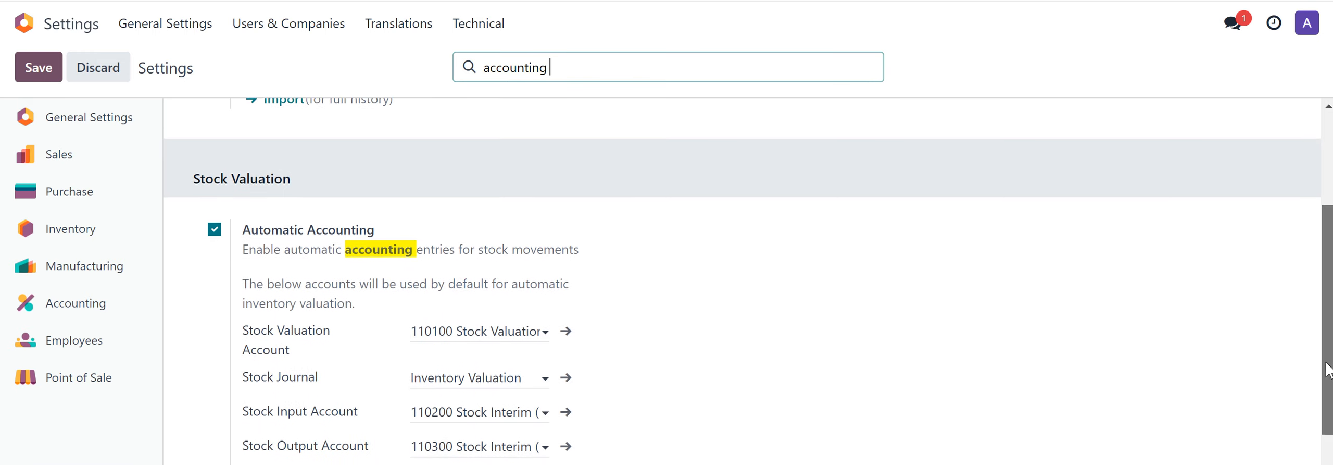
scroll(1328, 369, down, 1)
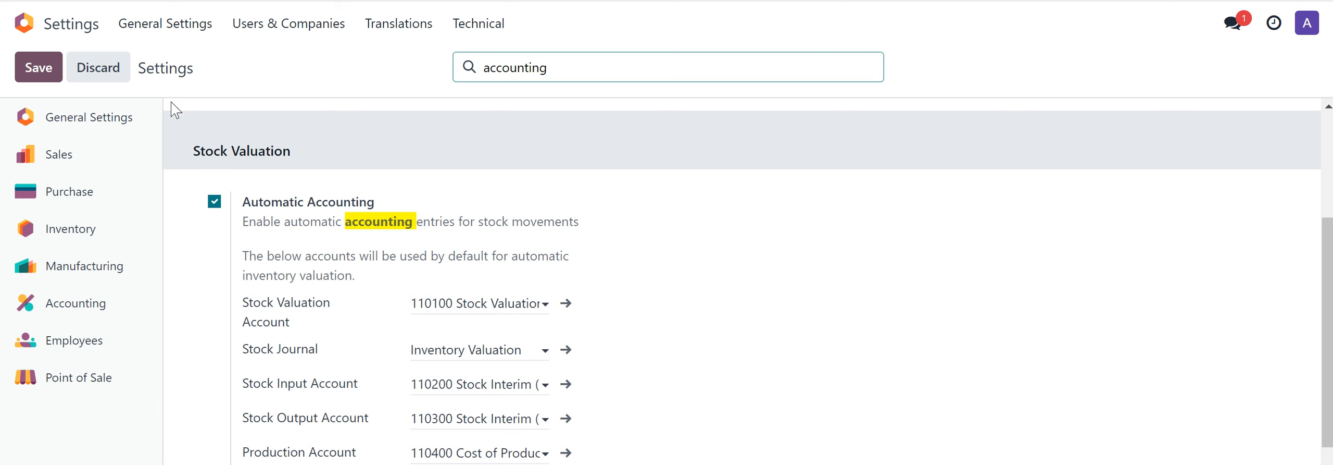
- Search the app overview for "pro", open the Sales product categories and open the All / Expenses category
click(86, 36)
text(pro)
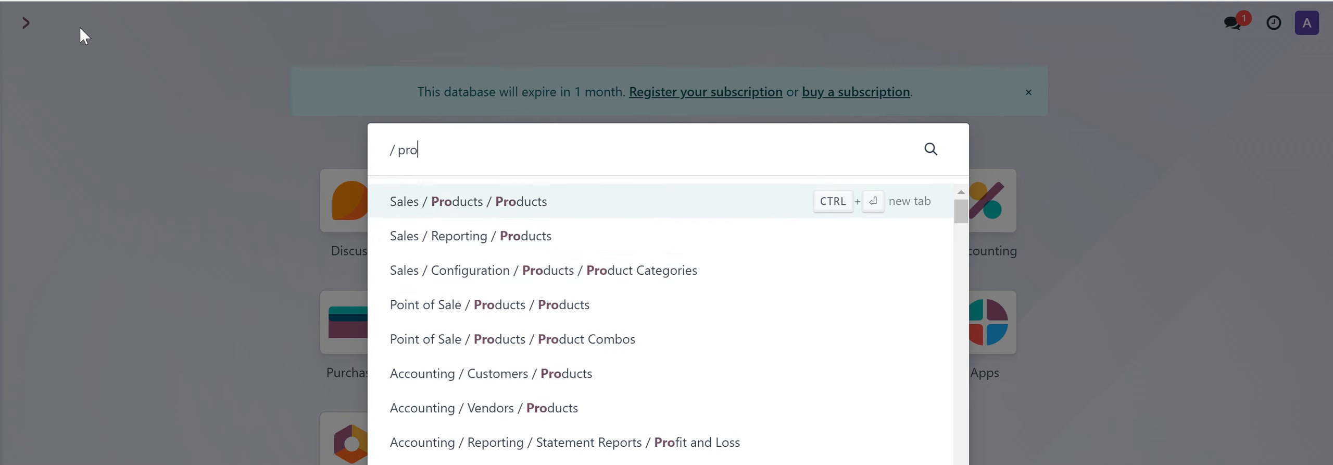
key(Down)
key(Down)
key(Return)
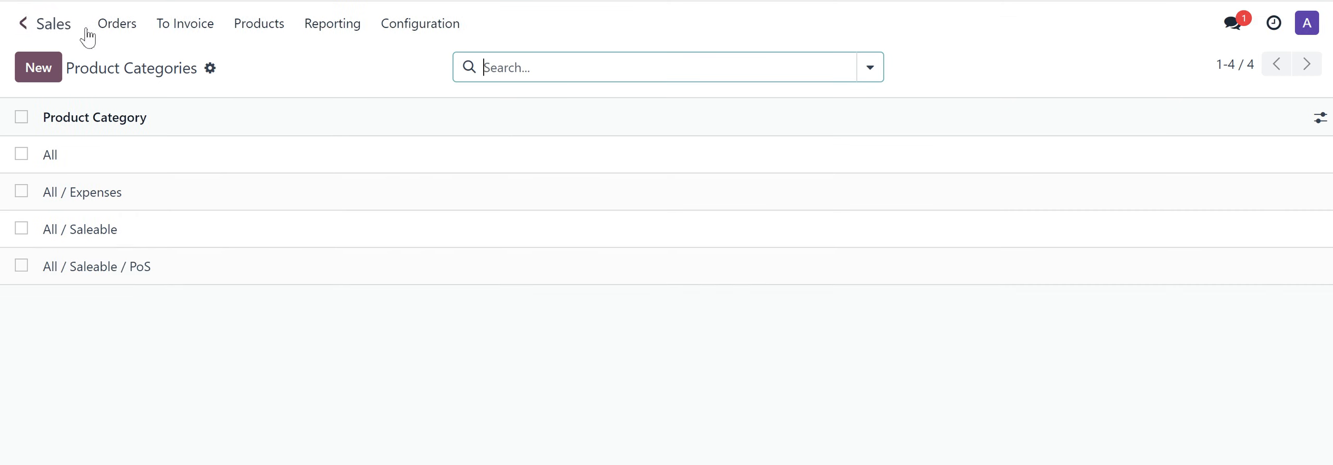
click(126, 208)
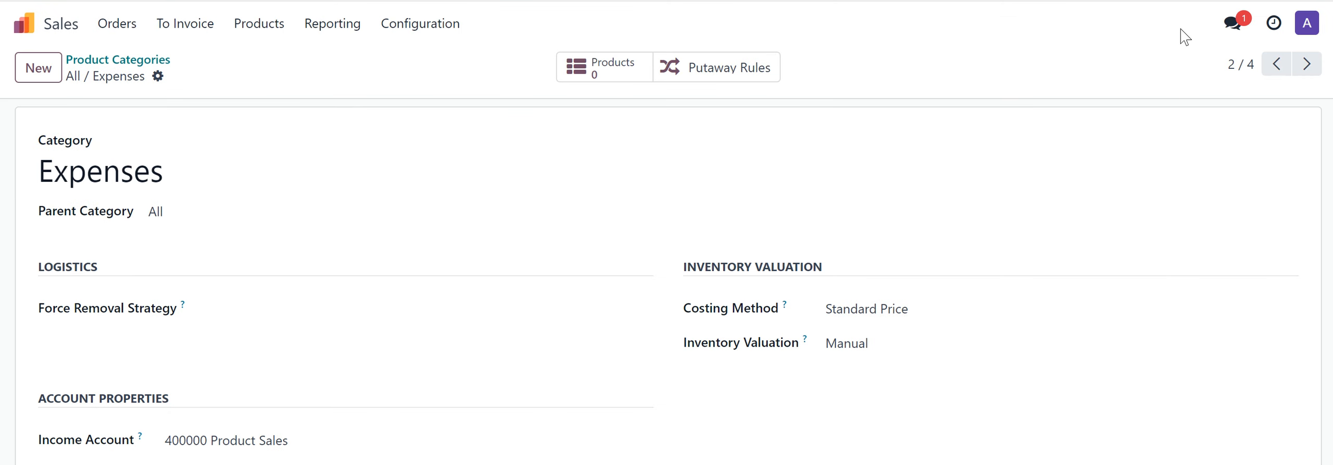
- Go to the All product category and set its costing method to Average Cost (AVCO), closing the resulting warning
click(1271, 68)
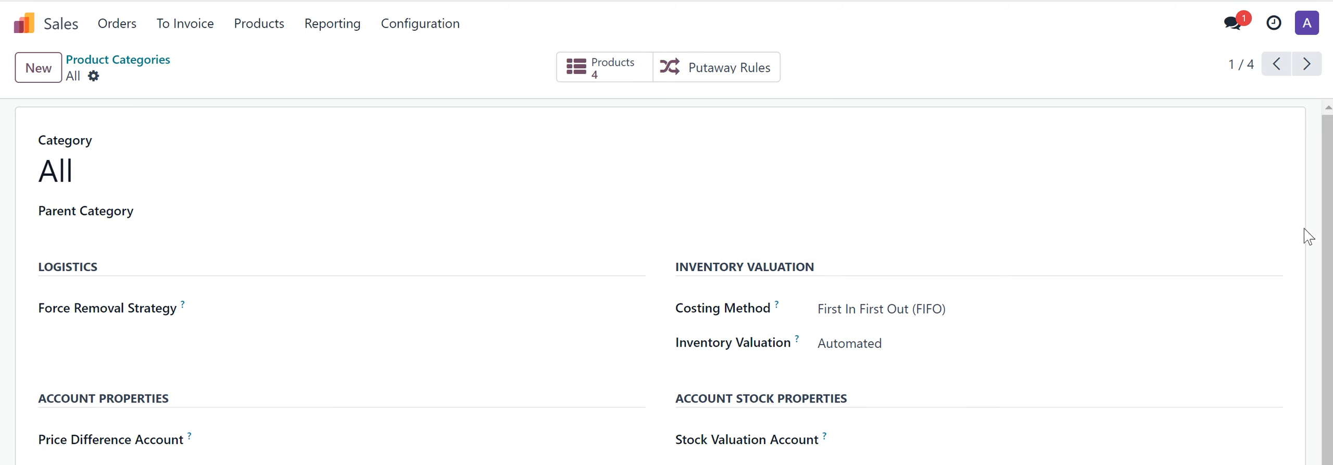
scroll(1326, 224, down, 2)
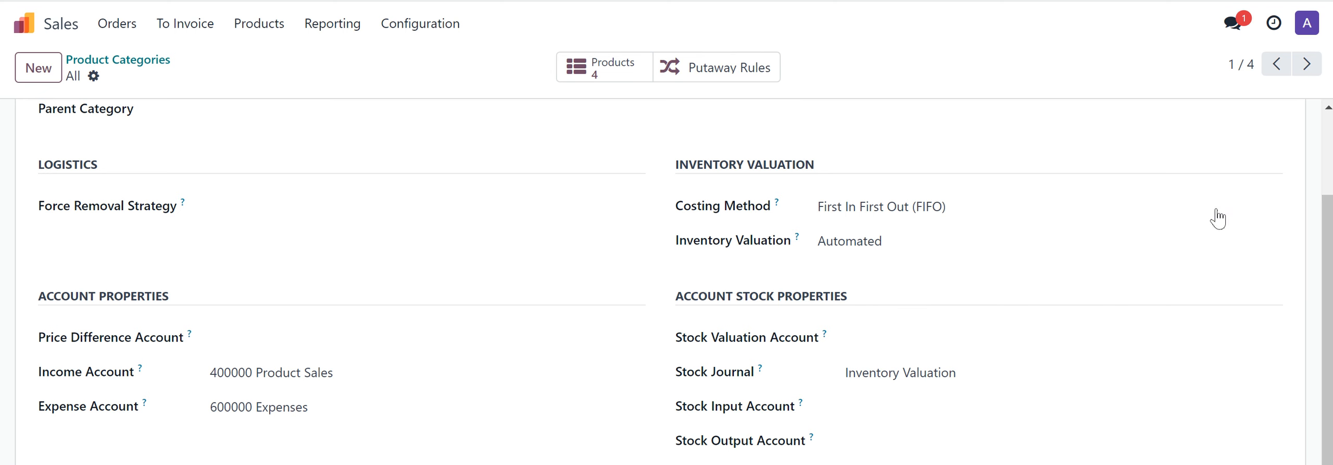
click(1007, 210)
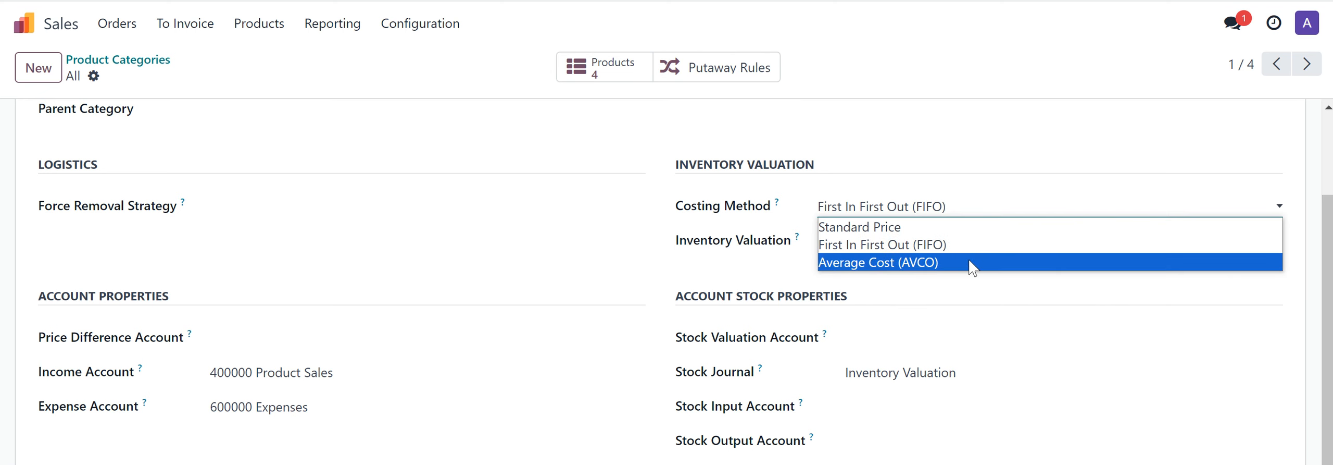
click(1001, 84)
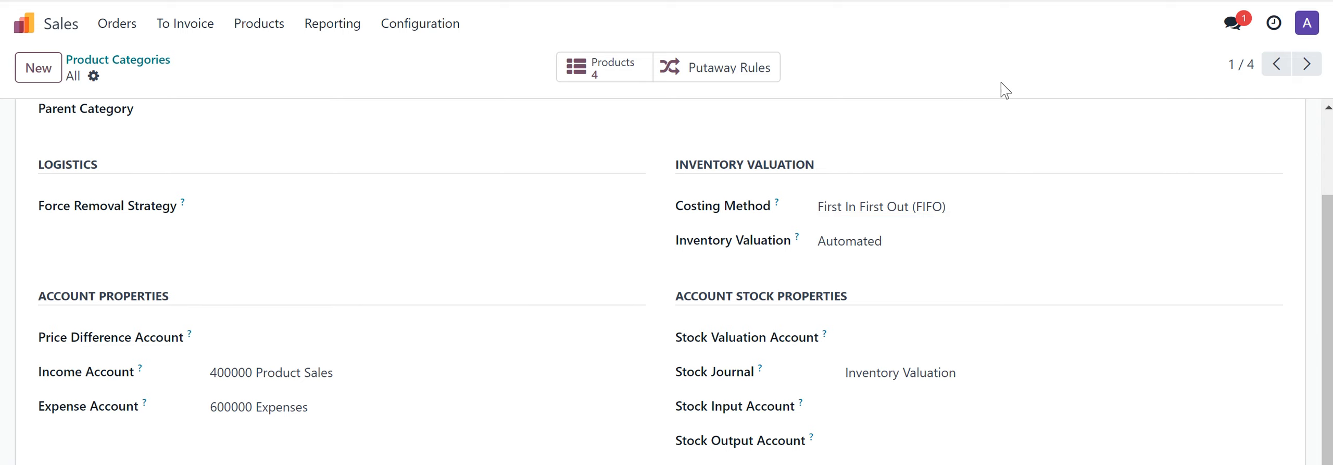
click(953, 206)
click(927, 274)
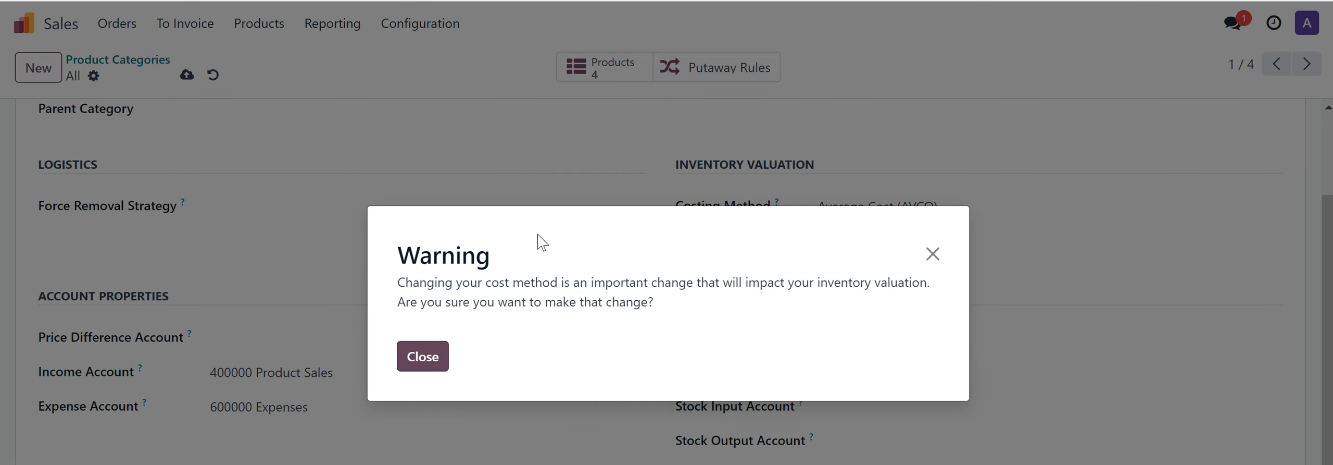
click(444, 360)
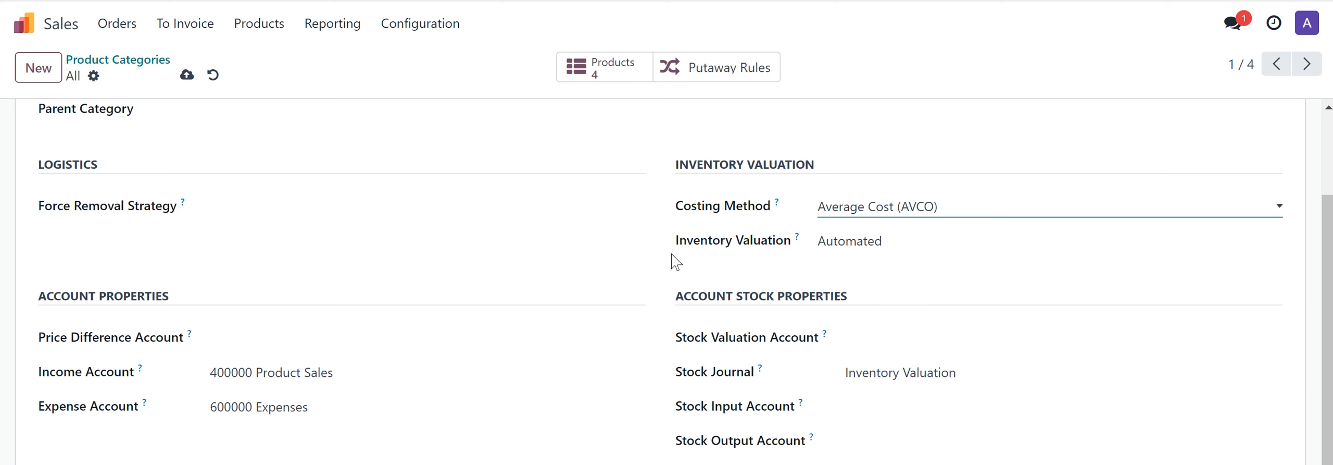
- Switch the All category's inventory valuation to Manual and back to Automated to fill in its default stock accounts
click(843, 243)
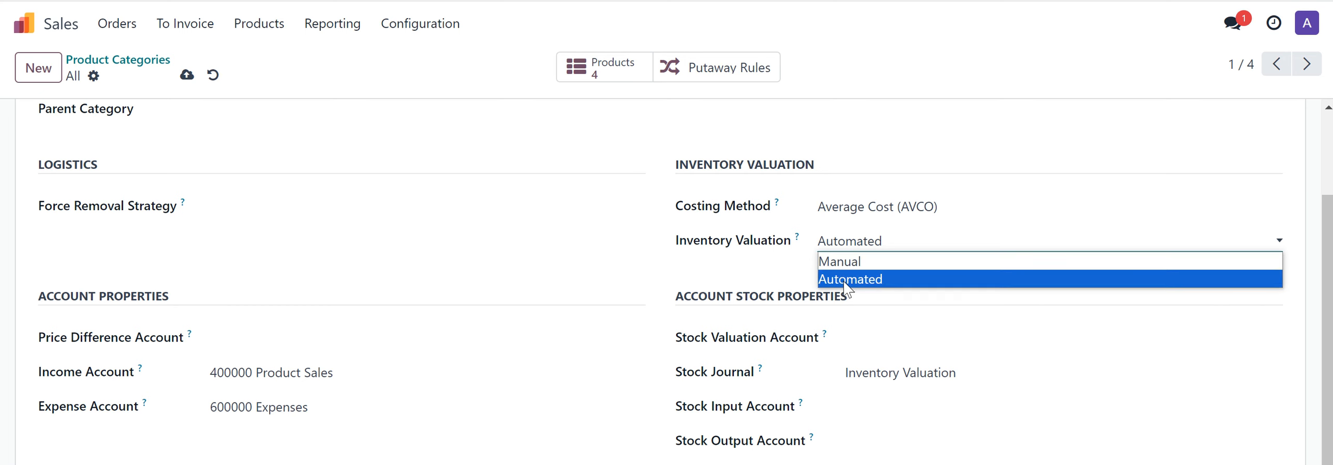
key(Up)
key(Return)
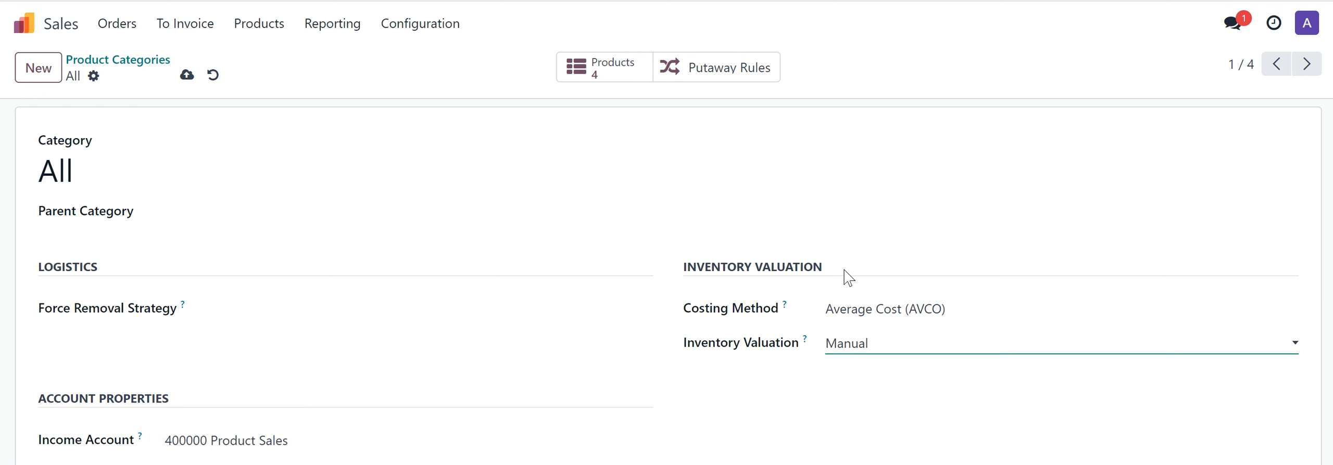
click(858, 346)
click(857, 382)
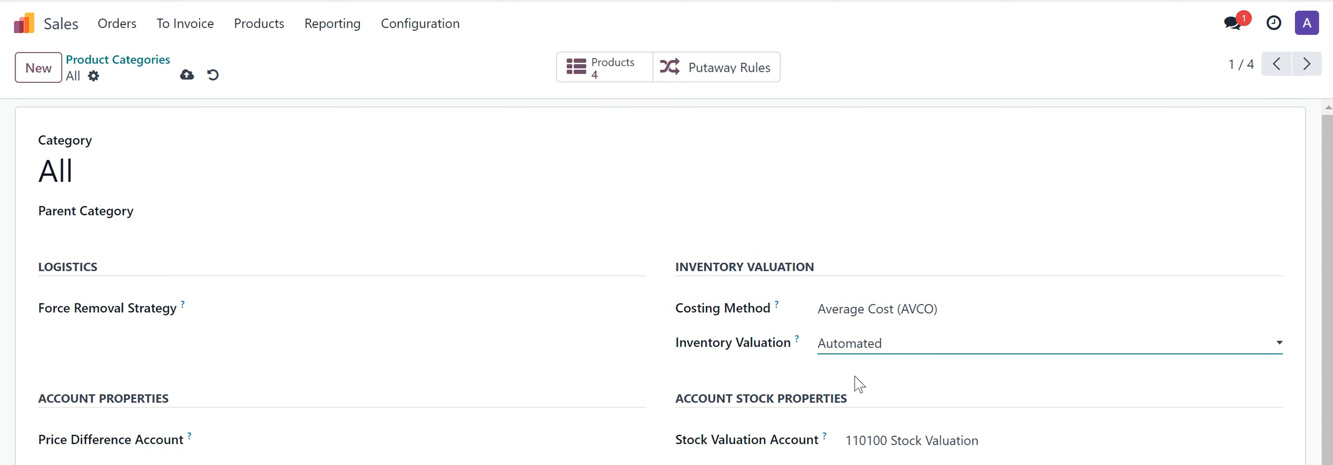
- Review the All category's account stock properties and try to save the category, closing the error dialog
drag(1327, 229, 1328, 309)
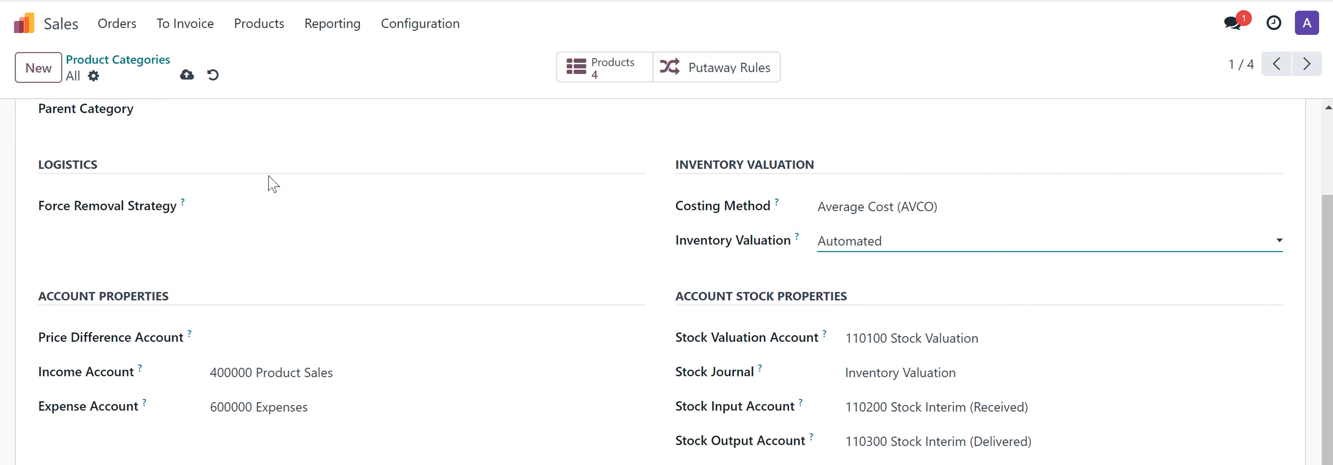
click(187, 75)
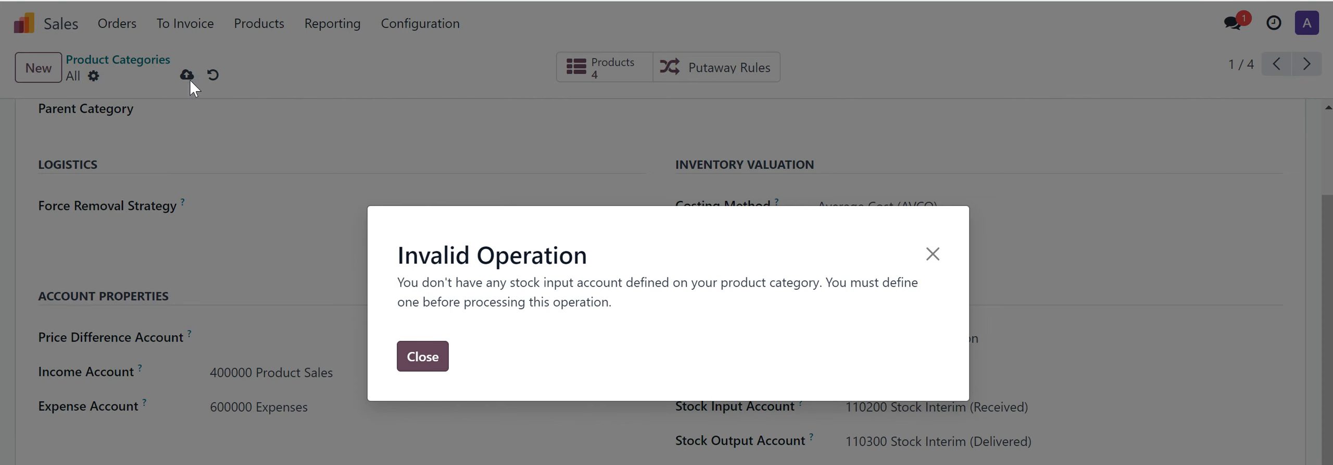
click(428, 358)
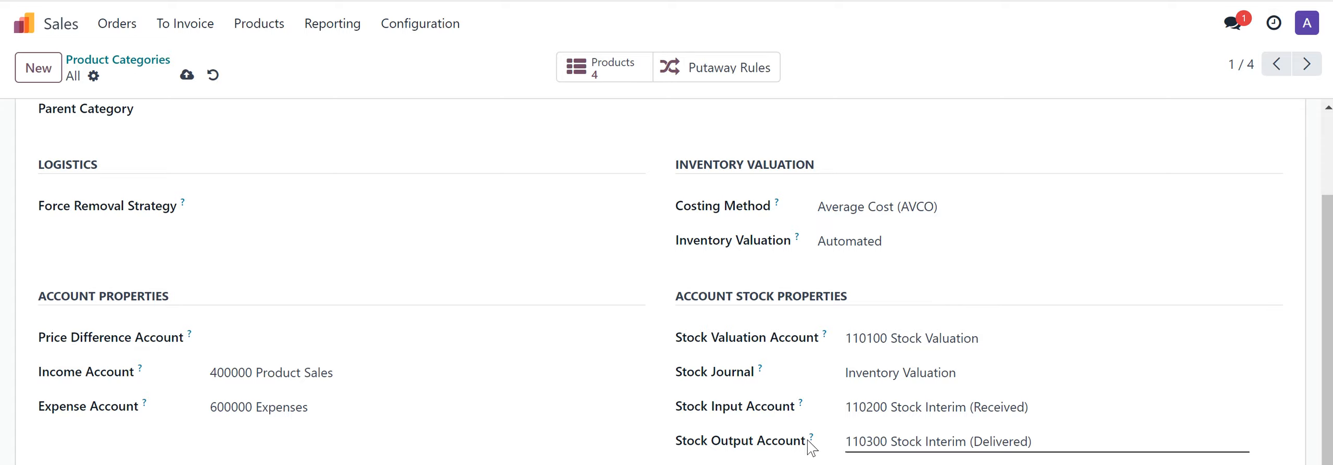